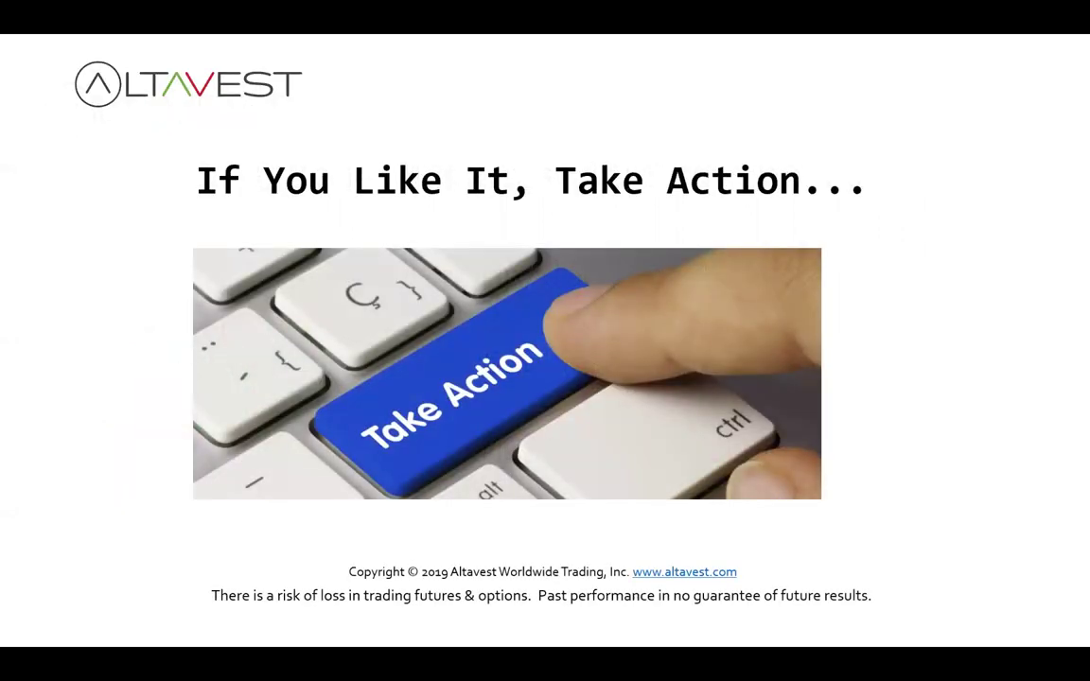
Advance past the AV Systems and Let's Demo slides, then switch to the live Explore Systems page
{"action": "key", "text": "Right"}
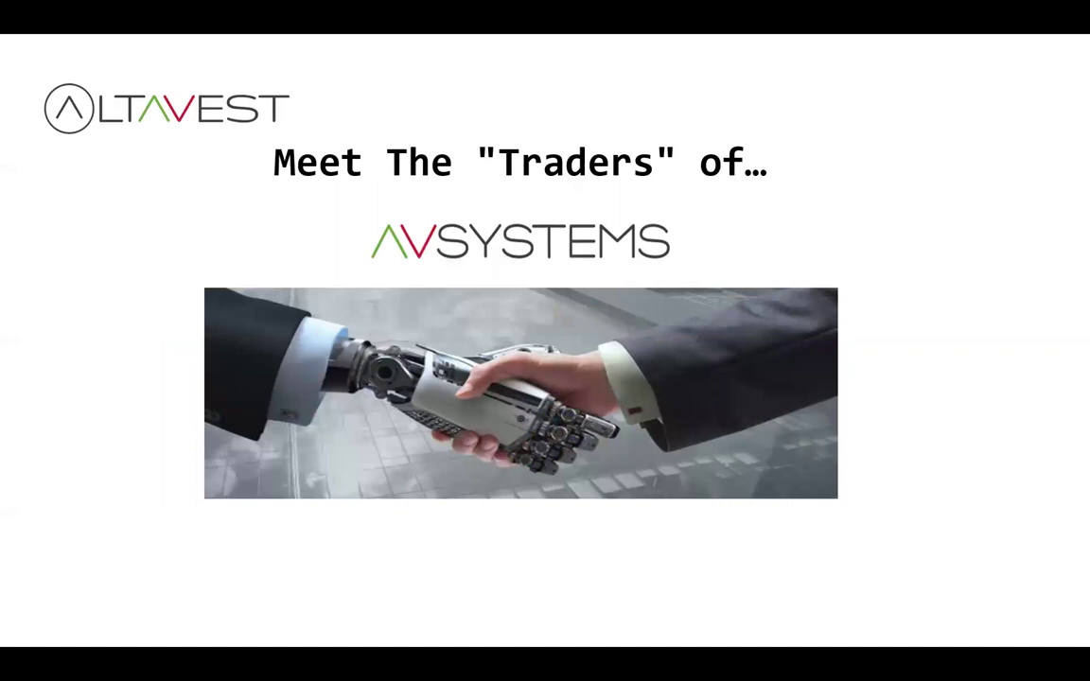
{"action": "key", "text": "Right"}
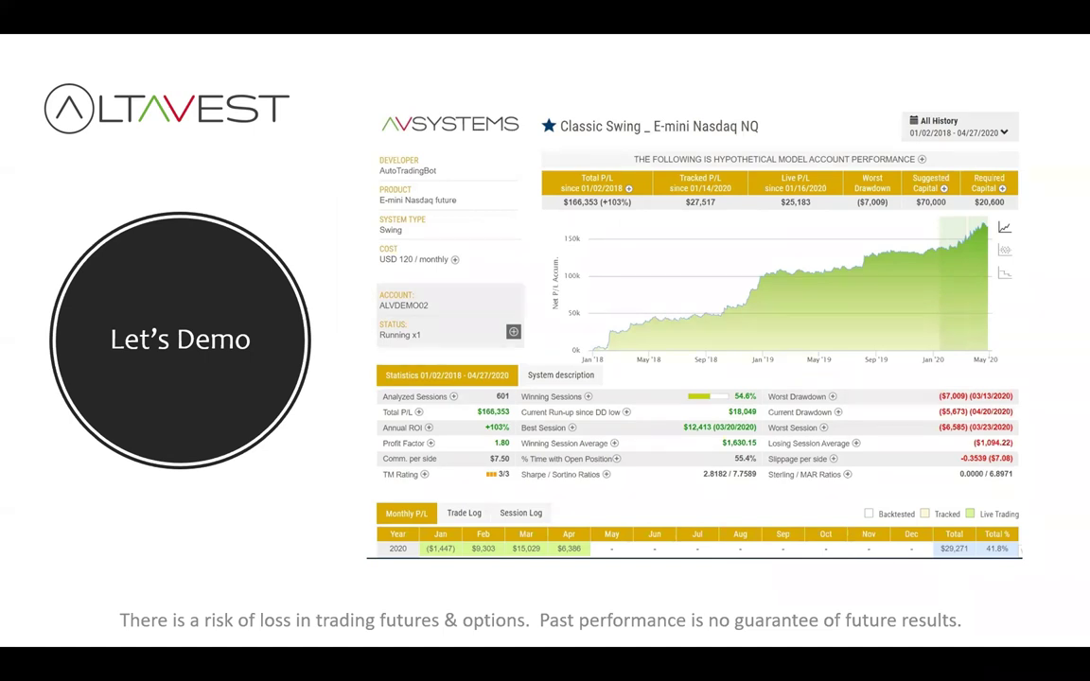
{"action": "key", "text": "alt+Tab"}
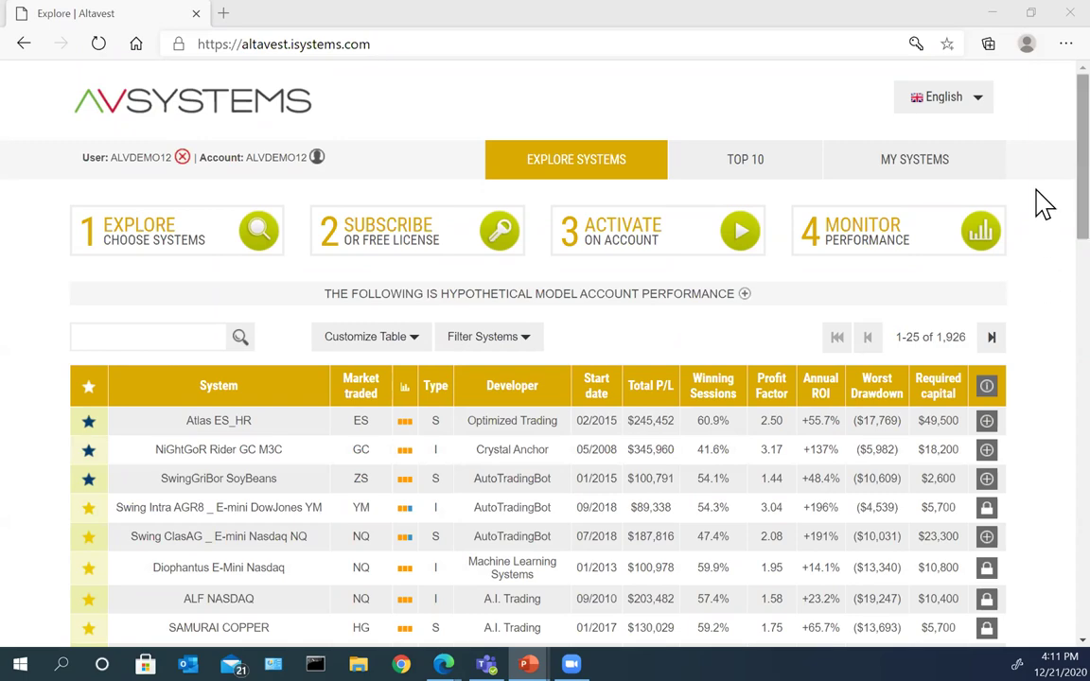
{"action": "scroll", "coordinate": [1041, 237], "scroll_direction": "down", "scroll_amount": 2}
{"action": "scroll", "coordinate": [1041, 379], "scroll_direction": "down", "scroll_amount": 8}
{"action": "scroll", "coordinate": [1041, 179], "scroll_direction": "up", "scroll_amount": 10}
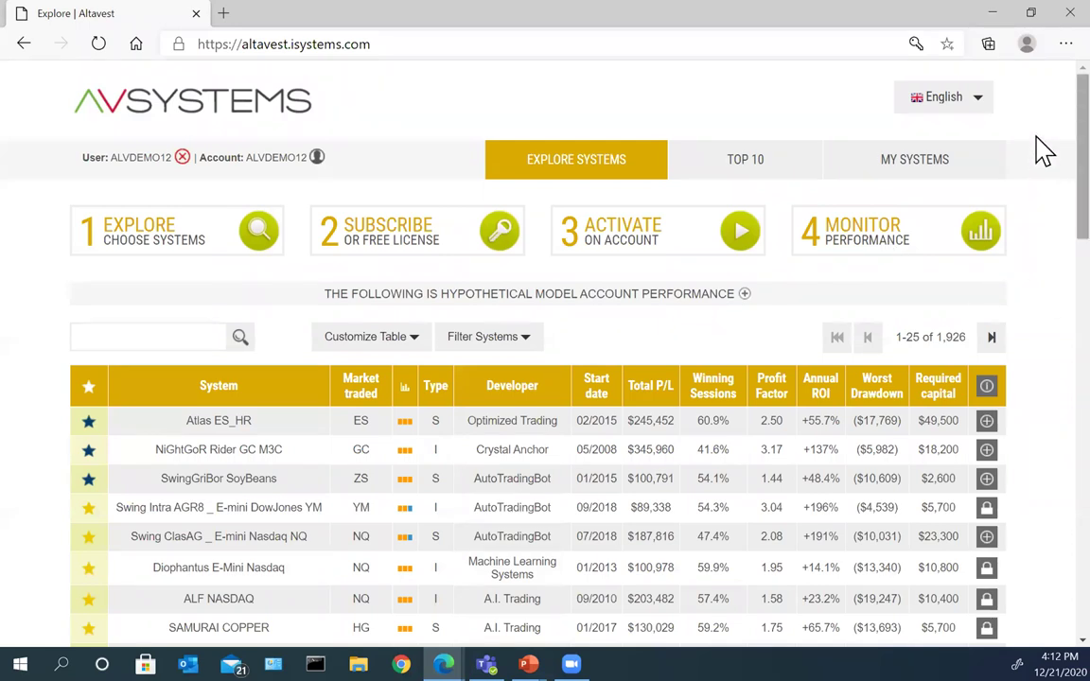
{"action": "scroll", "coordinate": [1041, 199], "scroll_direction": "down", "scroll_amount": 2}
{"action": "scroll", "coordinate": [1041, 203], "scroll_direction": "down", "scroll_amount": 2}
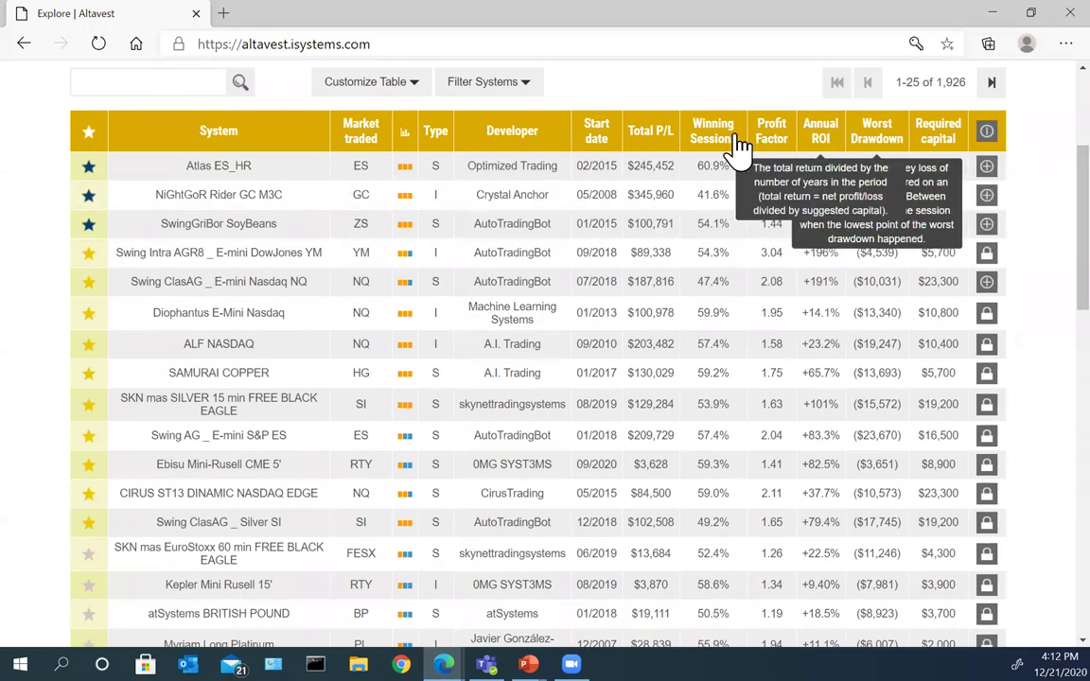
Replace the Profit Factor, TM Rating and Developer columns with Sharpe Ratio and Live P/L
{"action": "left_click", "coordinate": [415, 95]}
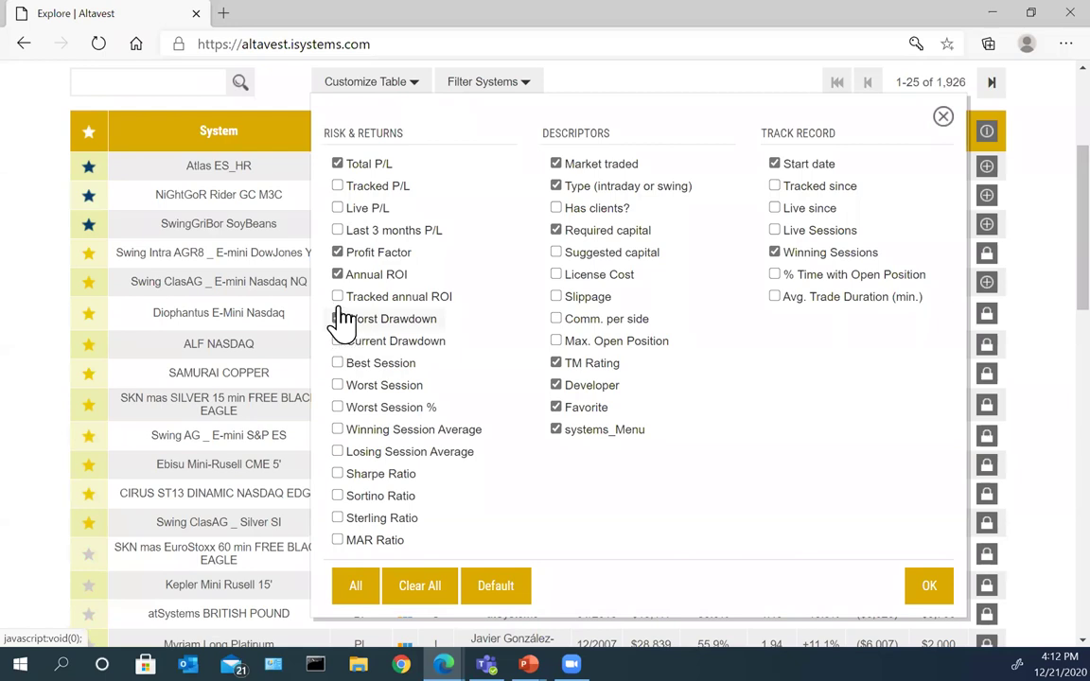
{"action": "left_click", "coordinate": [338, 252]}
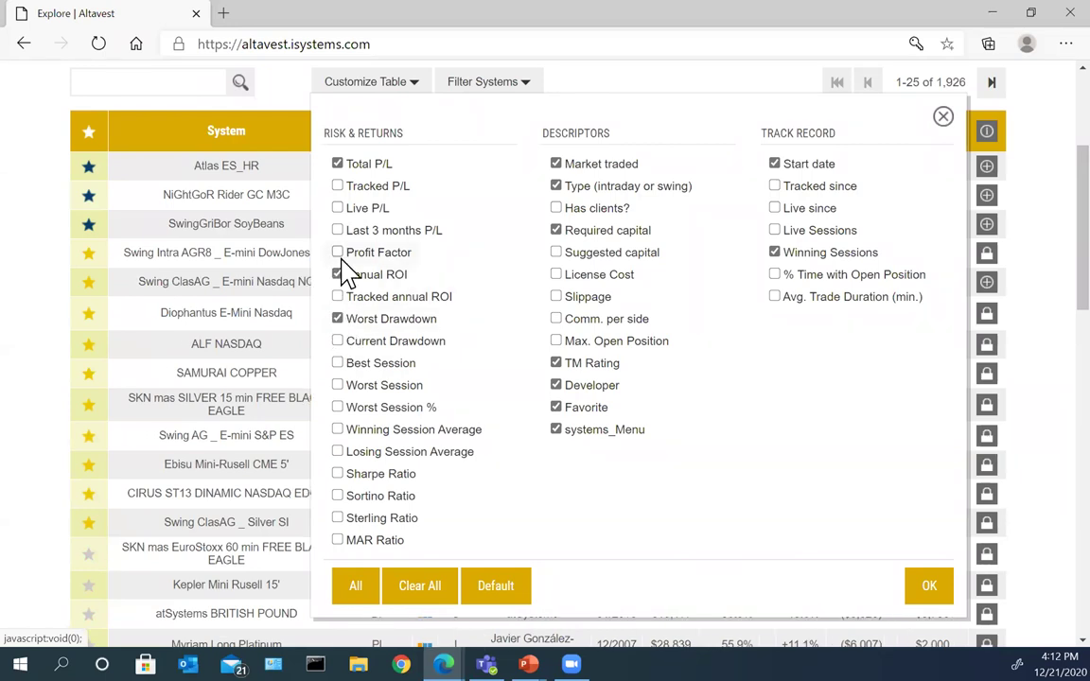
{"action": "left_click", "coordinate": [343, 273]}
{"action": "left_click", "coordinate": [555, 363]}
{"action": "left_click", "coordinate": [557, 384]}
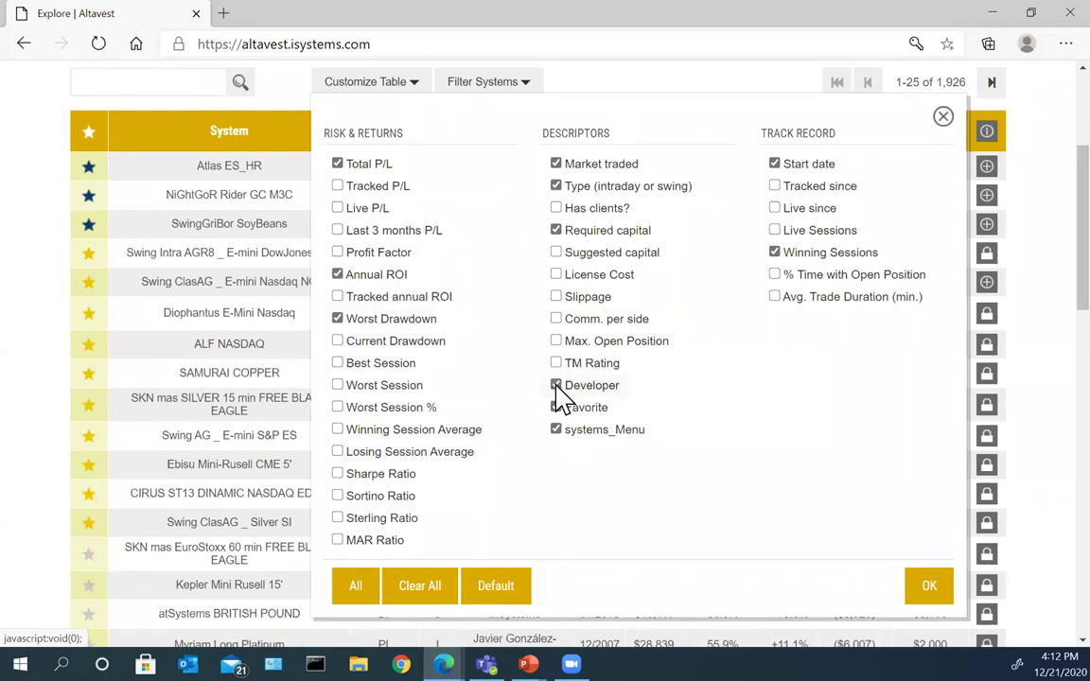
{"action": "left_click", "coordinate": [558, 409]}
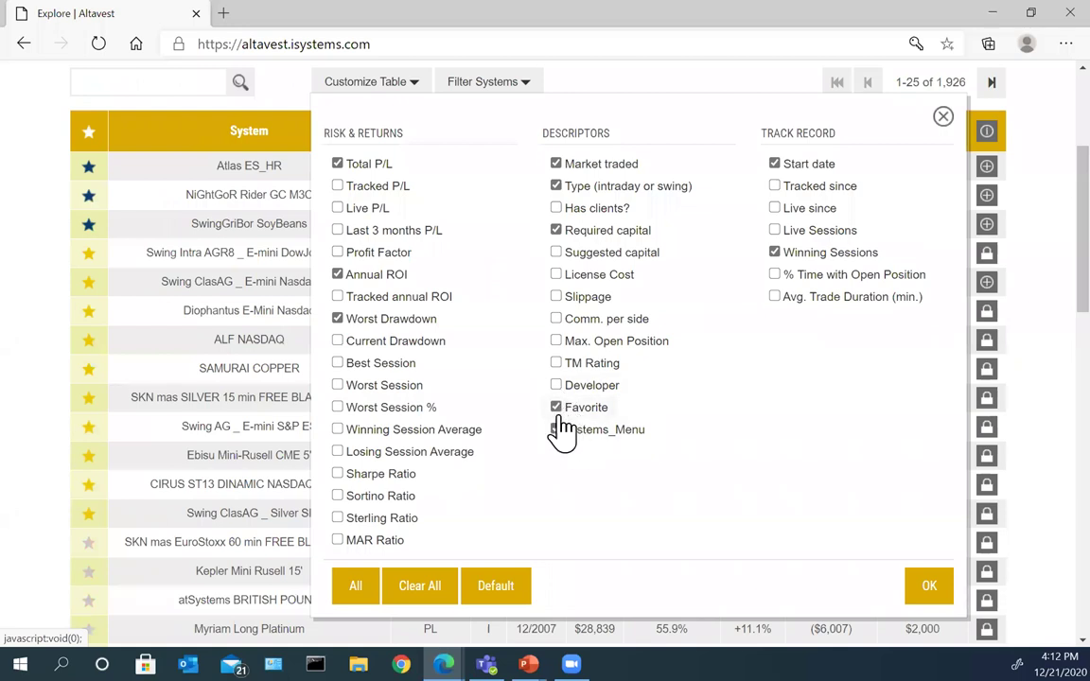
{"action": "left_click", "coordinate": [339, 474]}
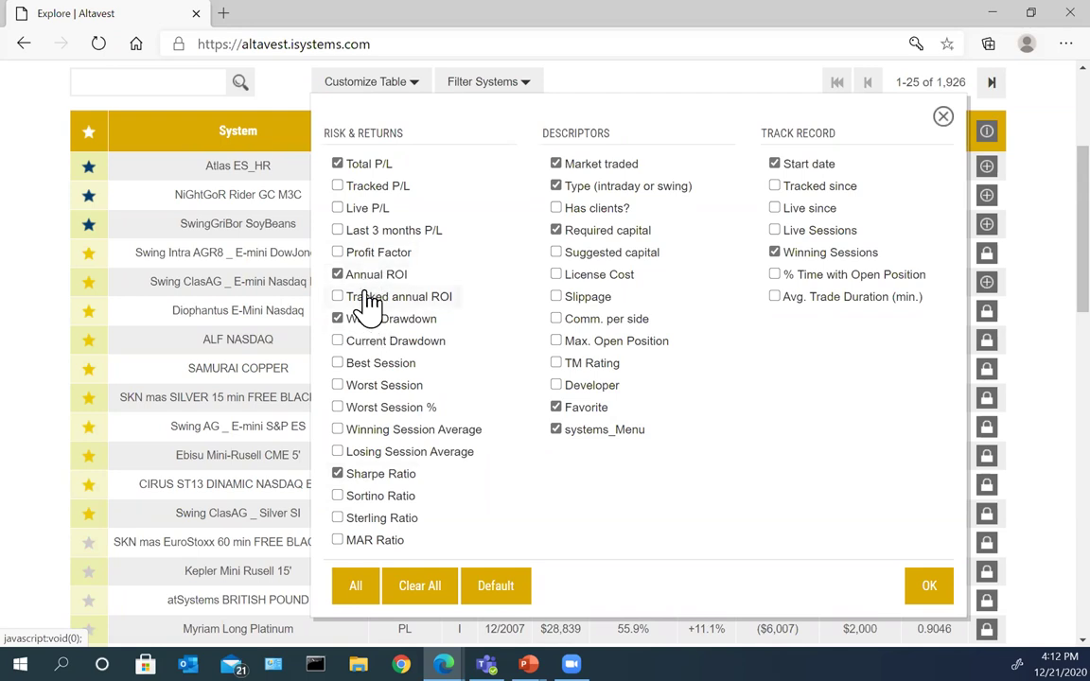
{"action": "left_click", "coordinate": [337, 208]}
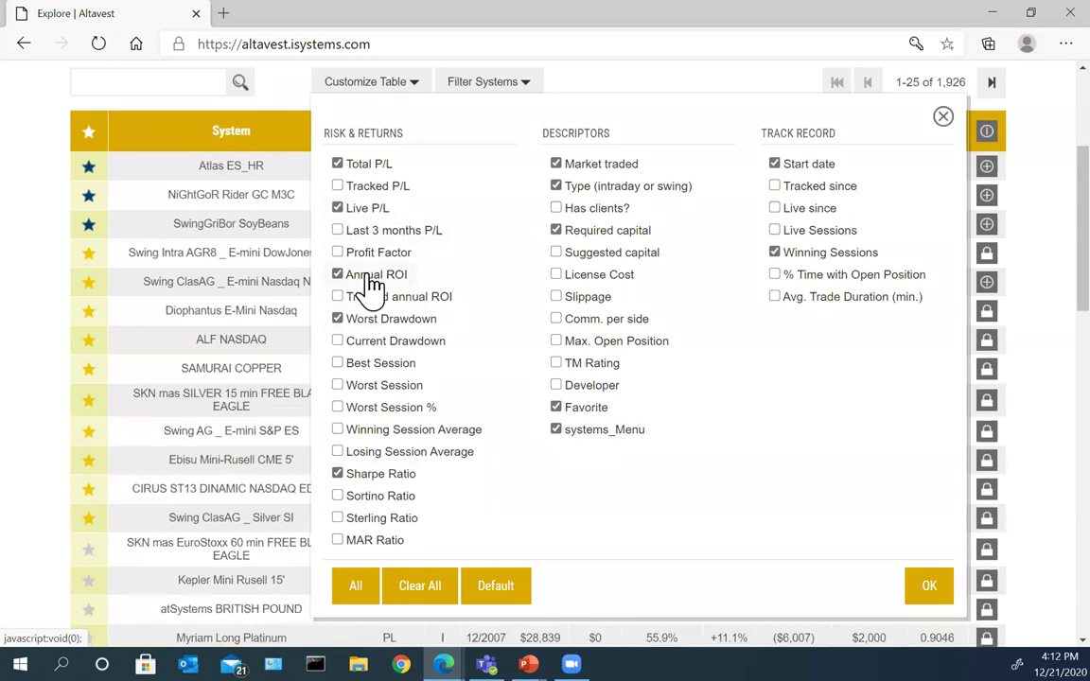
{"action": "left_click", "coordinate": [928, 586]}
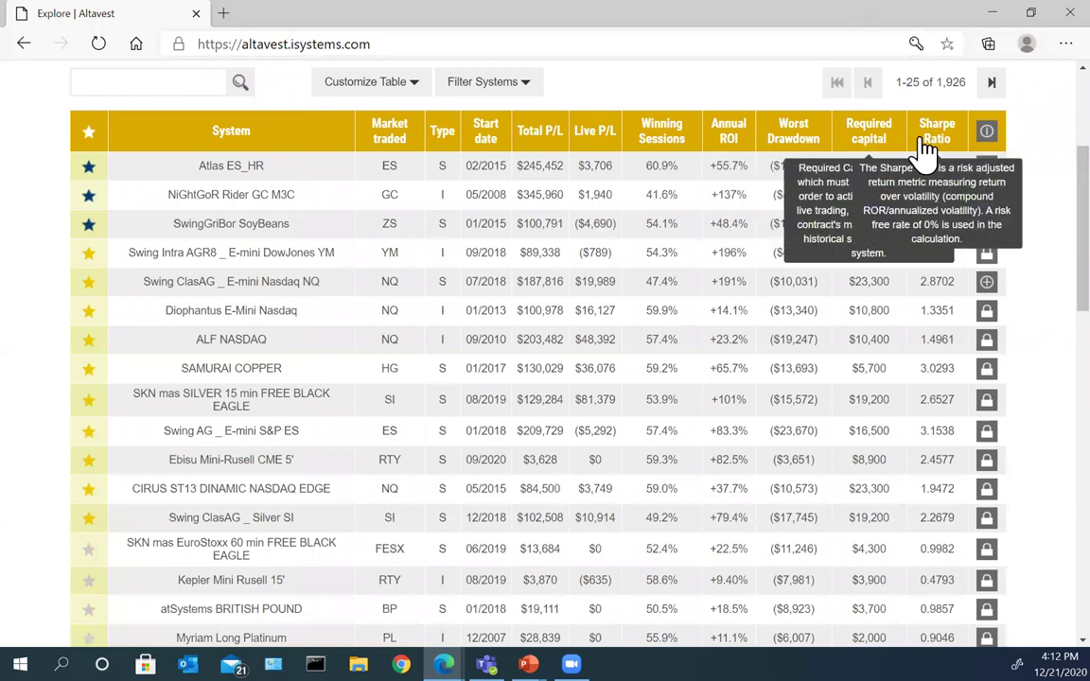
Sort by Worst Drawdown, then Annual ROI, and finally Winning Sessions, highest first
{"action": "mouse_move", "coordinate": [878, 156]}
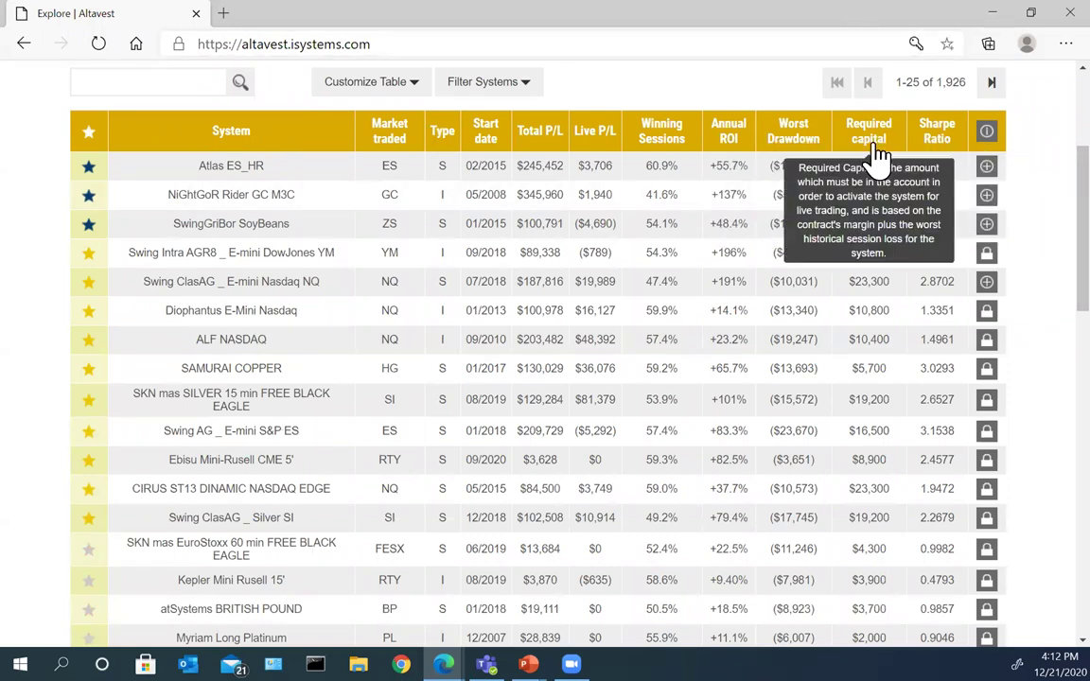
{"action": "mouse_move", "coordinate": [784, 142]}
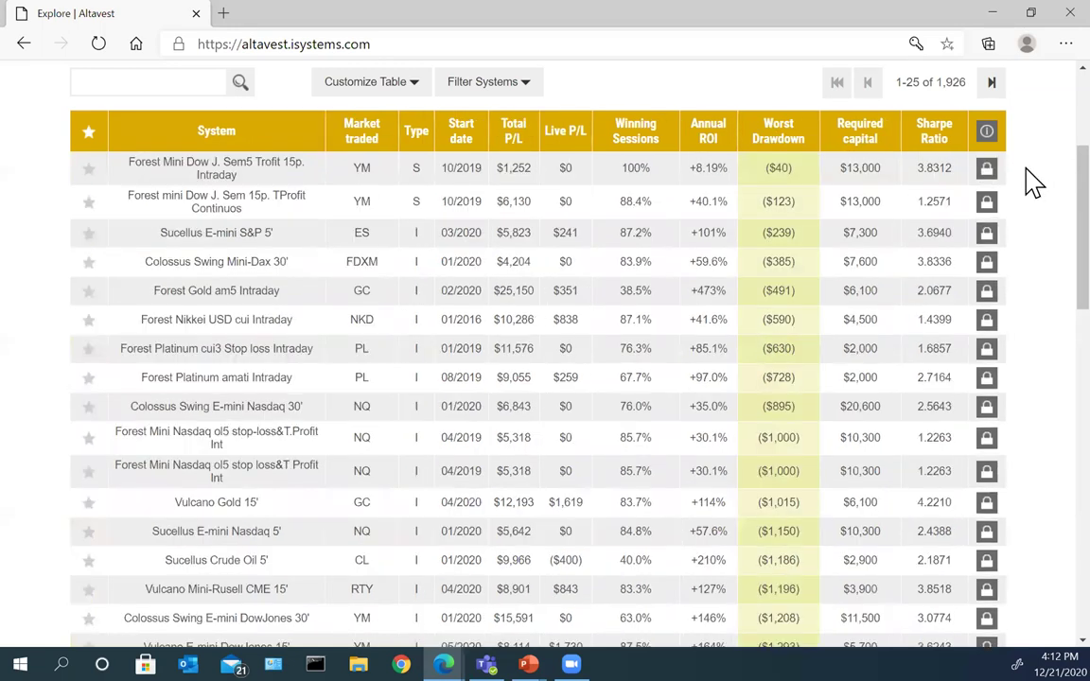
{"action": "left_click", "coordinate": [781, 139]}
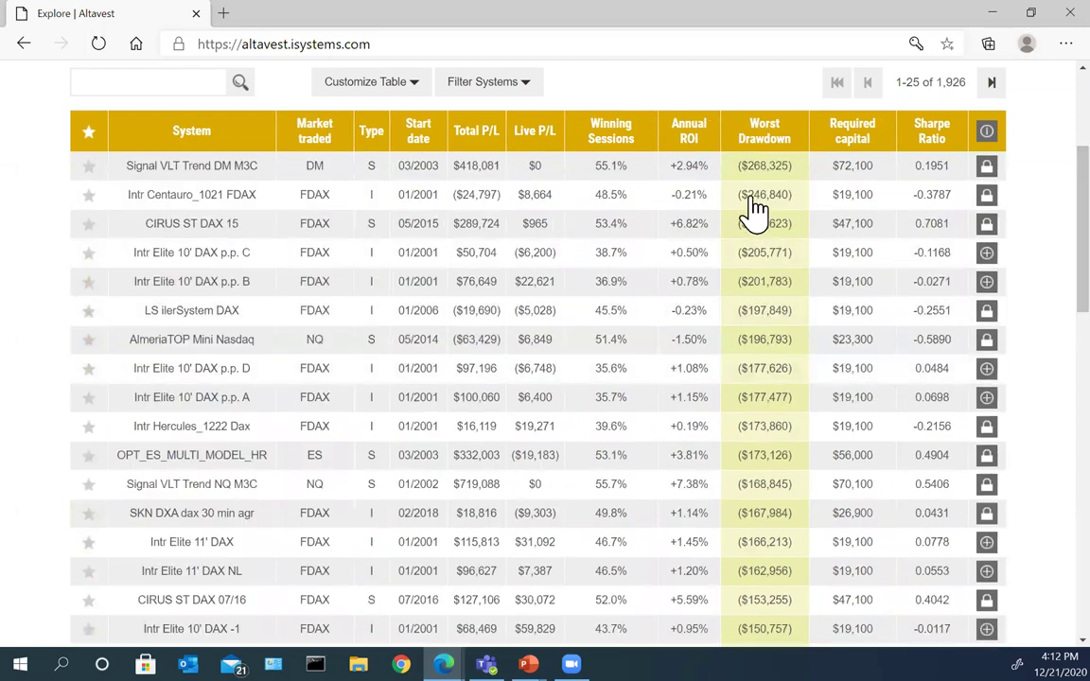
{"action": "left_click", "coordinate": [694, 137]}
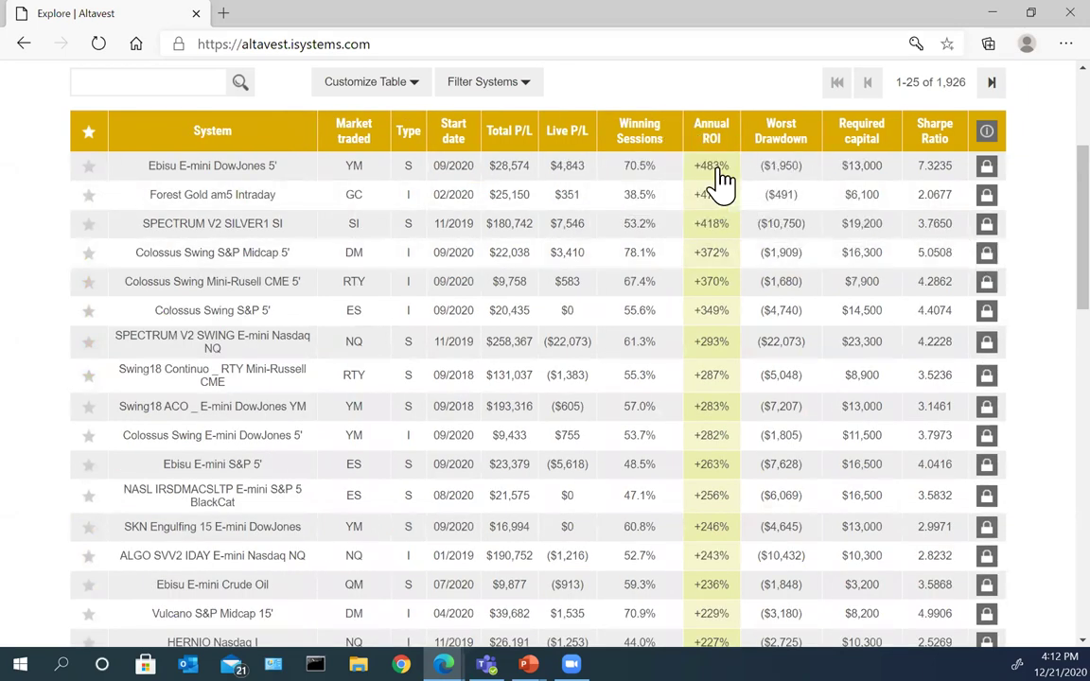
{"action": "mouse_move", "coordinate": [776, 161]}
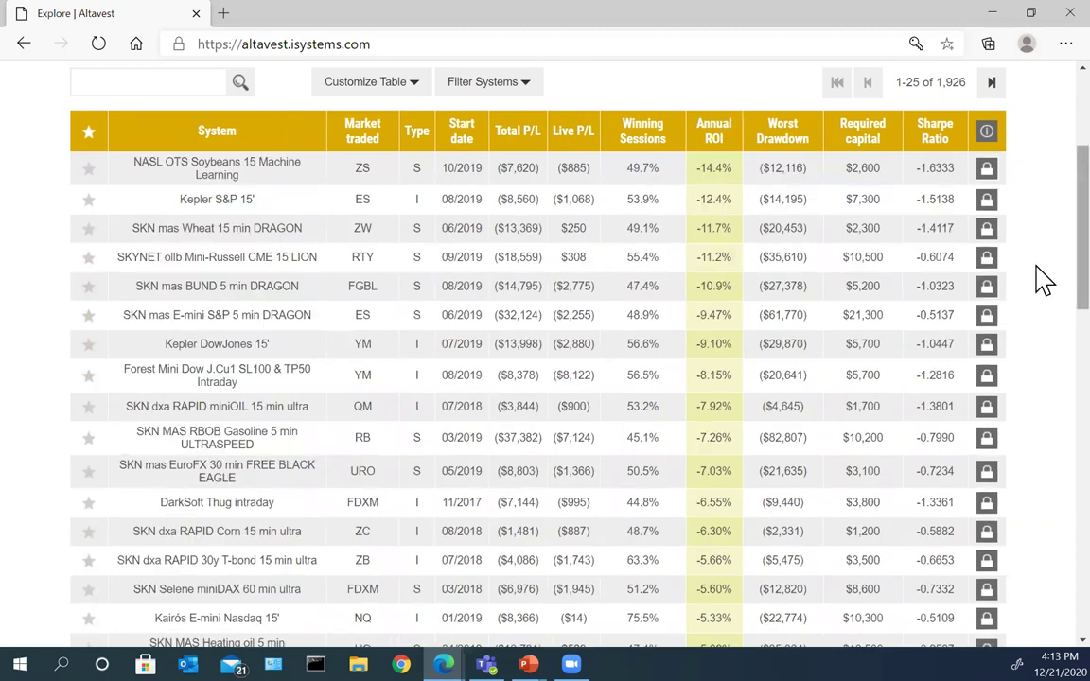
{"action": "left_click", "coordinate": [643, 142]}
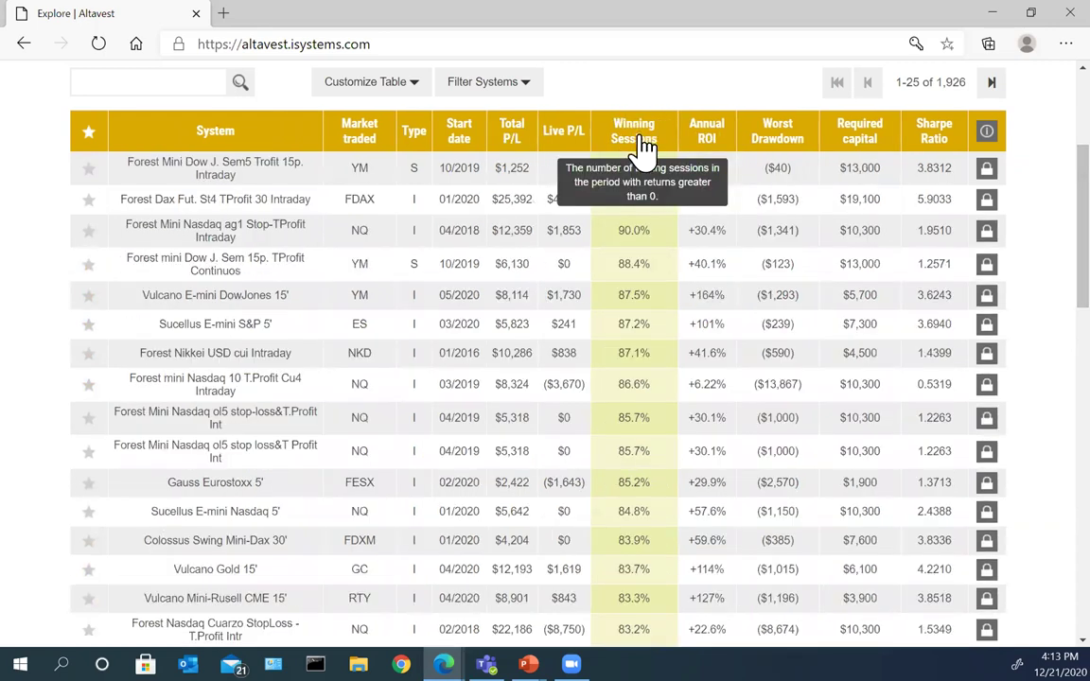
Reset the table columns to the Default set in Customize Table and apply them
{"action": "left_click", "coordinate": [417, 95]}
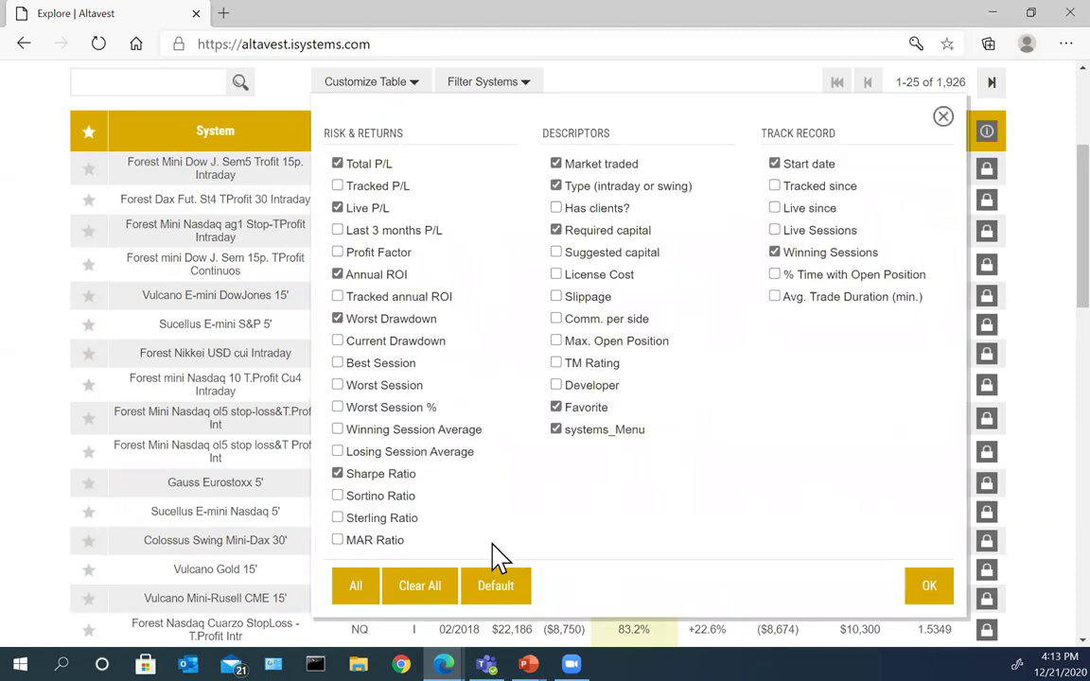
{"action": "left_click", "coordinate": [491, 588]}
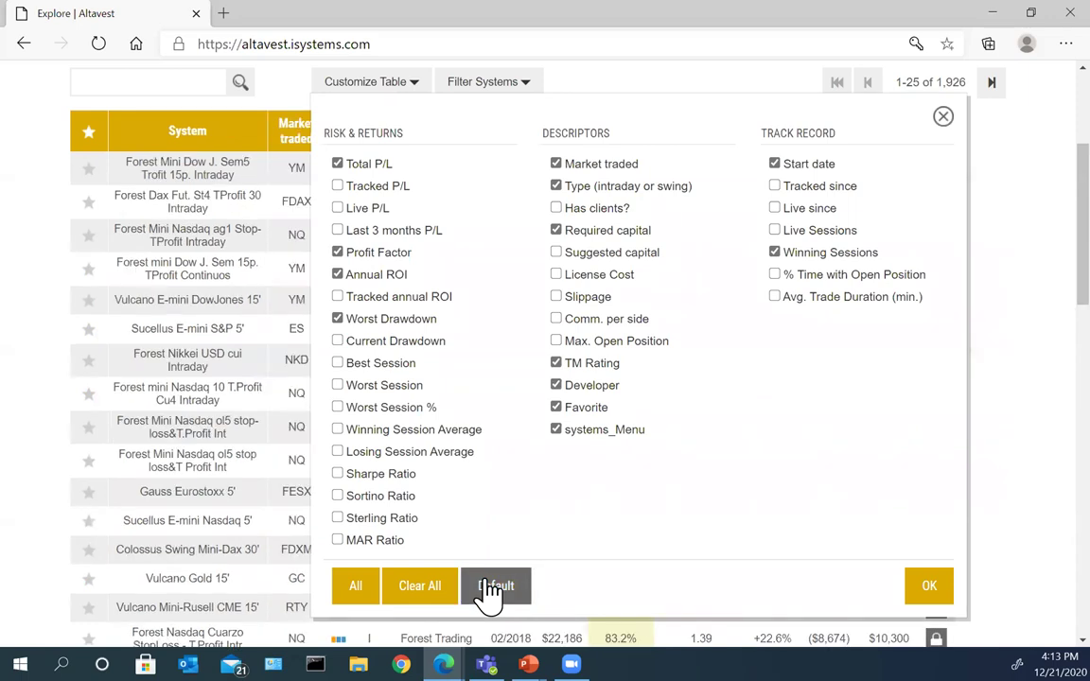
{"action": "left_click", "coordinate": [929, 587]}
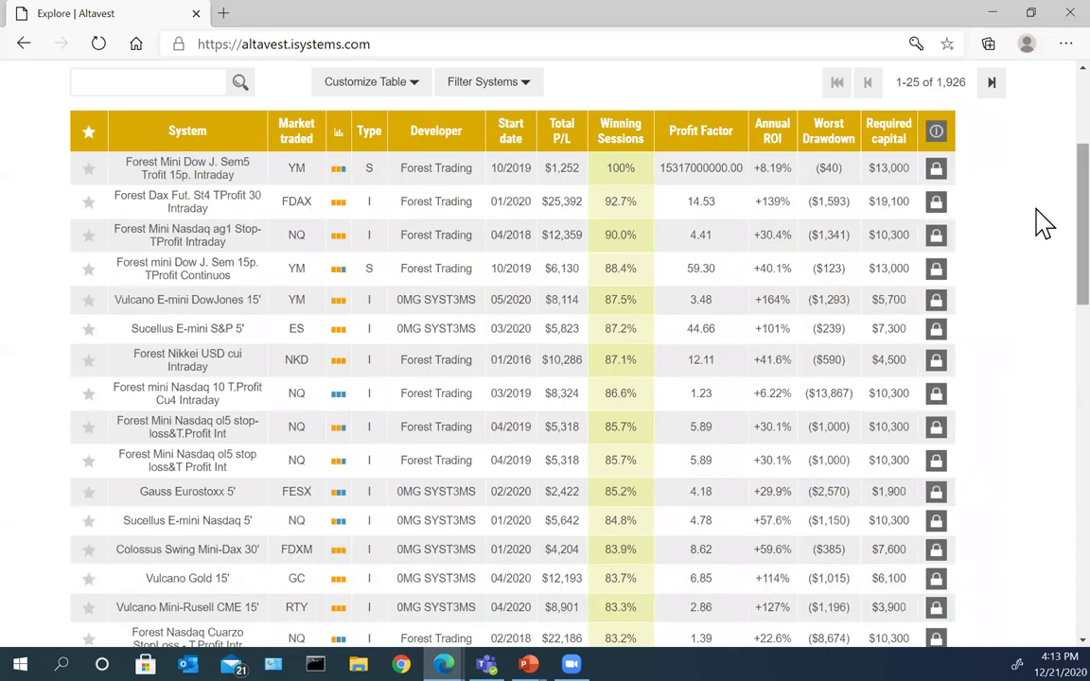
{"action": "scroll", "coordinate": [1045, 196], "scroll_direction": "up", "scroll_amount": 1}
{"action": "scroll", "coordinate": [1045, 189], "scroll_direction": "up", "scroll_amount": 2}
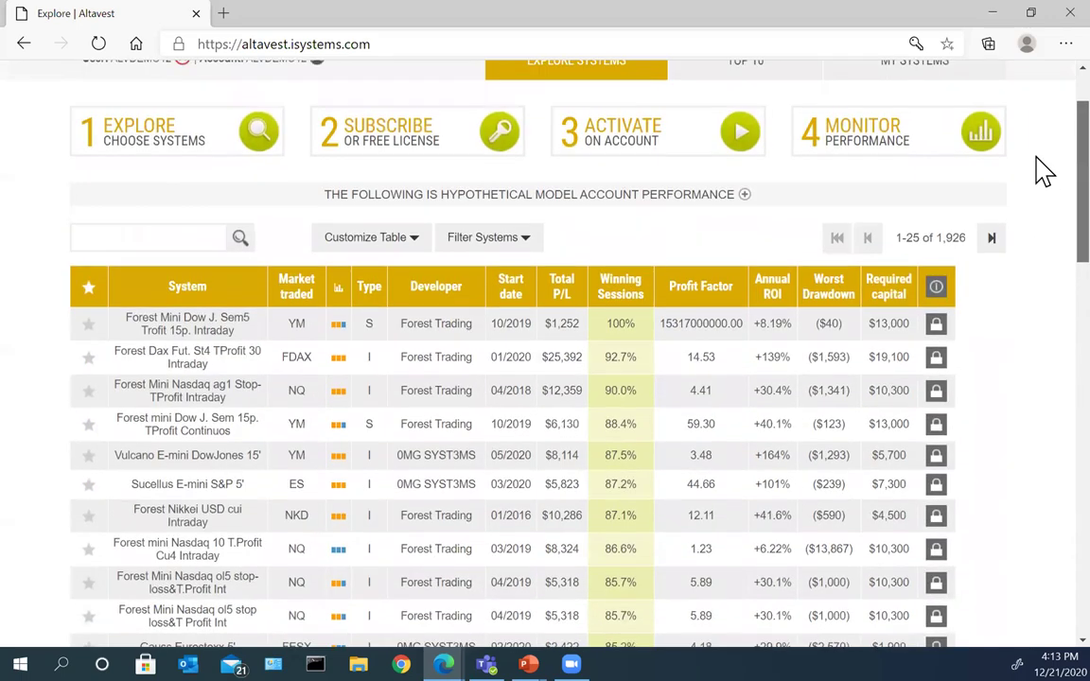
{"action": "left_click", "coordinate": [142, 238]}
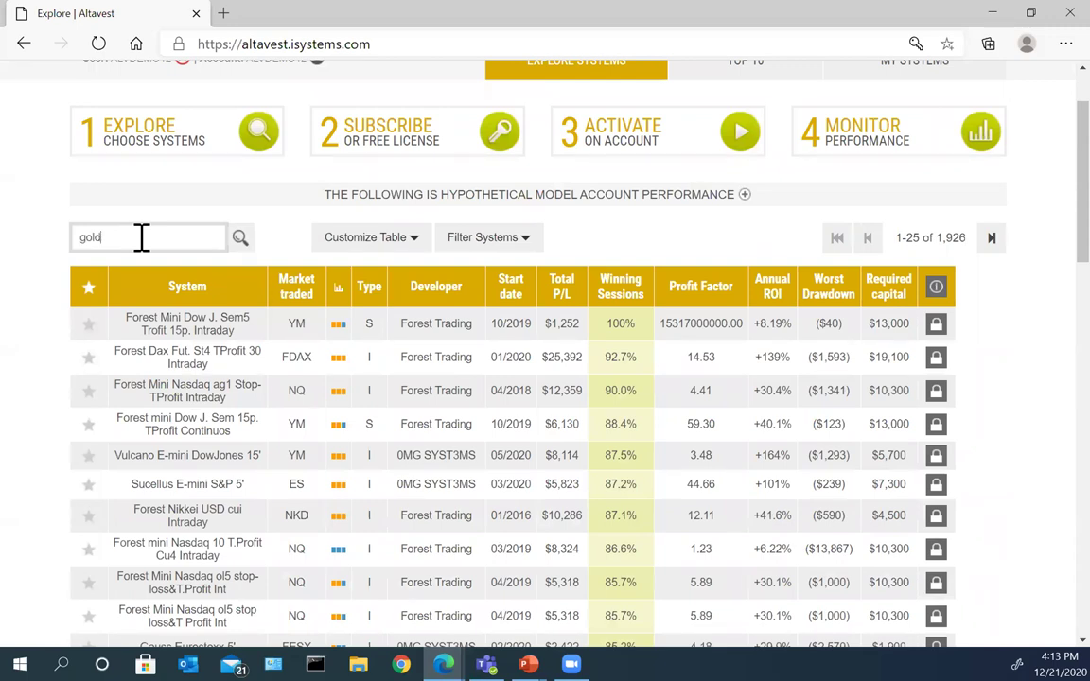
{"action": "type", "text": "gold"}
{"action": "key", "text": "Return"}
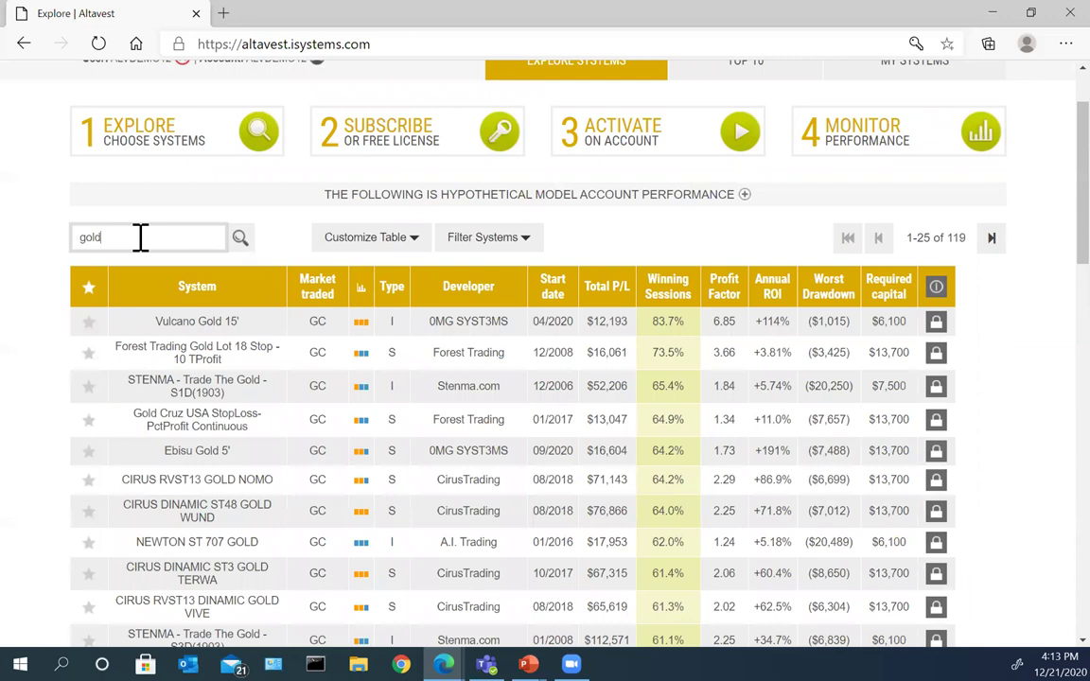
{"action": "scroll", "coordinate": [67, 270], "scroll_direction": "down", "scroll_amount": 4}
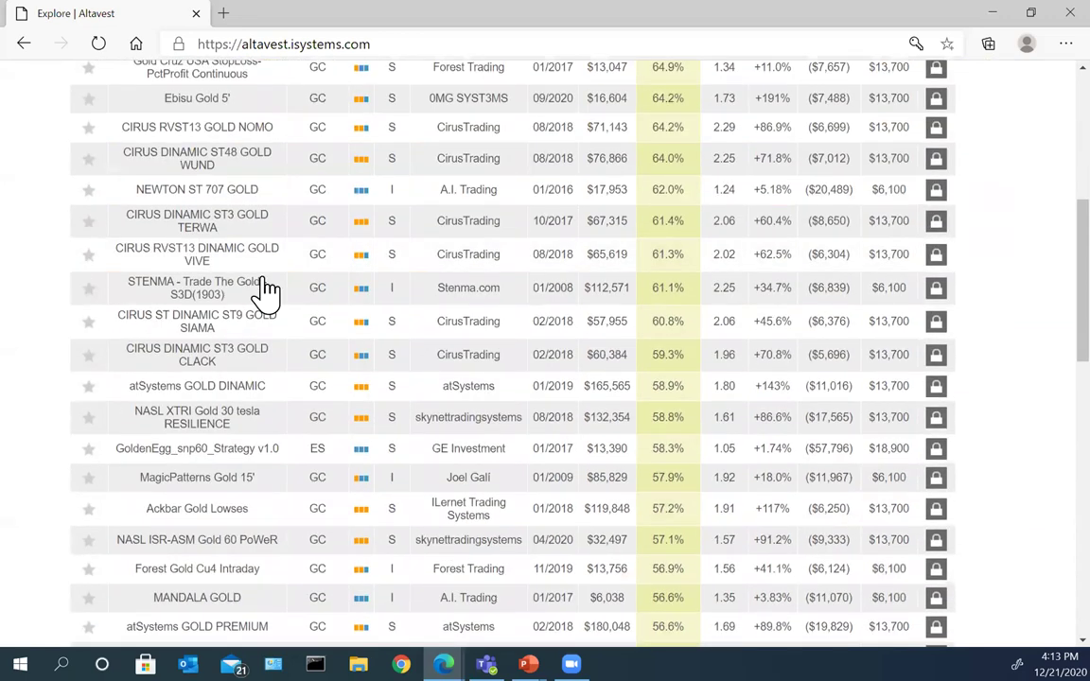
{"action": "scroll", "coordinate": [284, 255], "scroll_direction": "down", "scroll_amount": 2}
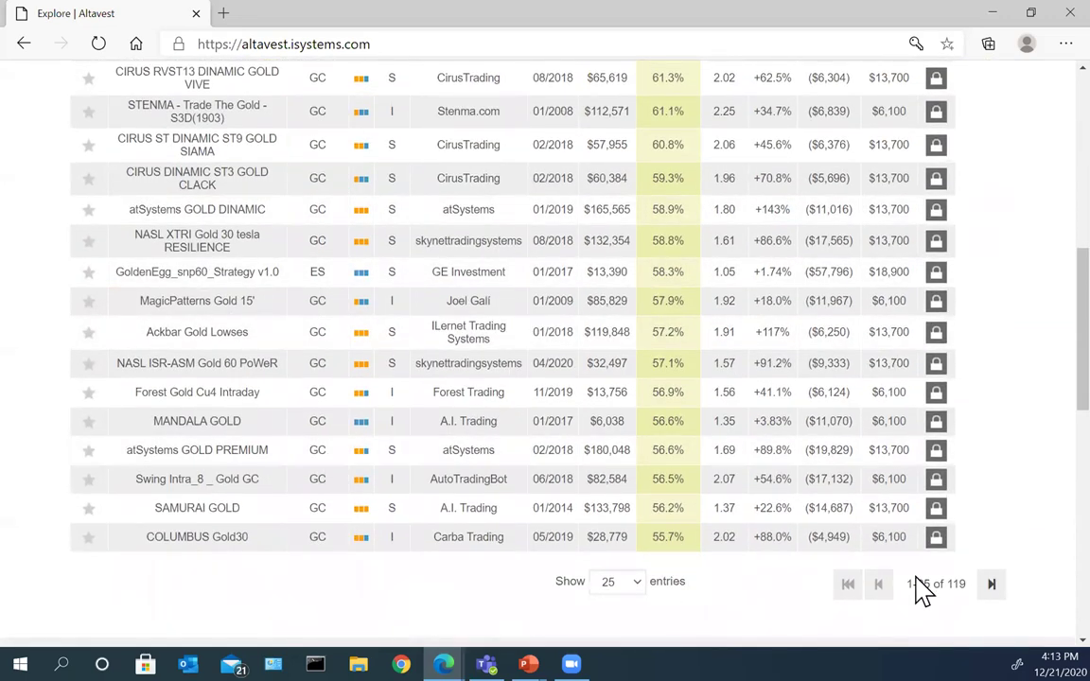
{"action": "scroll", "coordinate": [1041, 409], "scroll_direction": "up", "scroll_amount": 6}
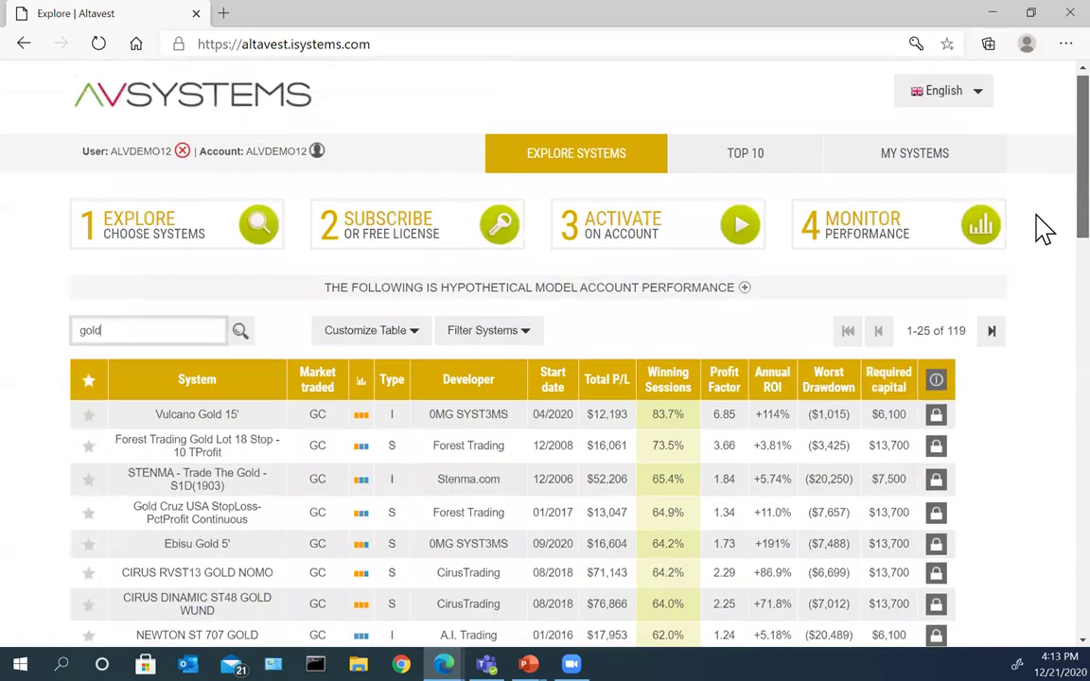
{"action": "double_click", "coordinate": [92, 329]}
{"action": "type", "text": "soybeans"}
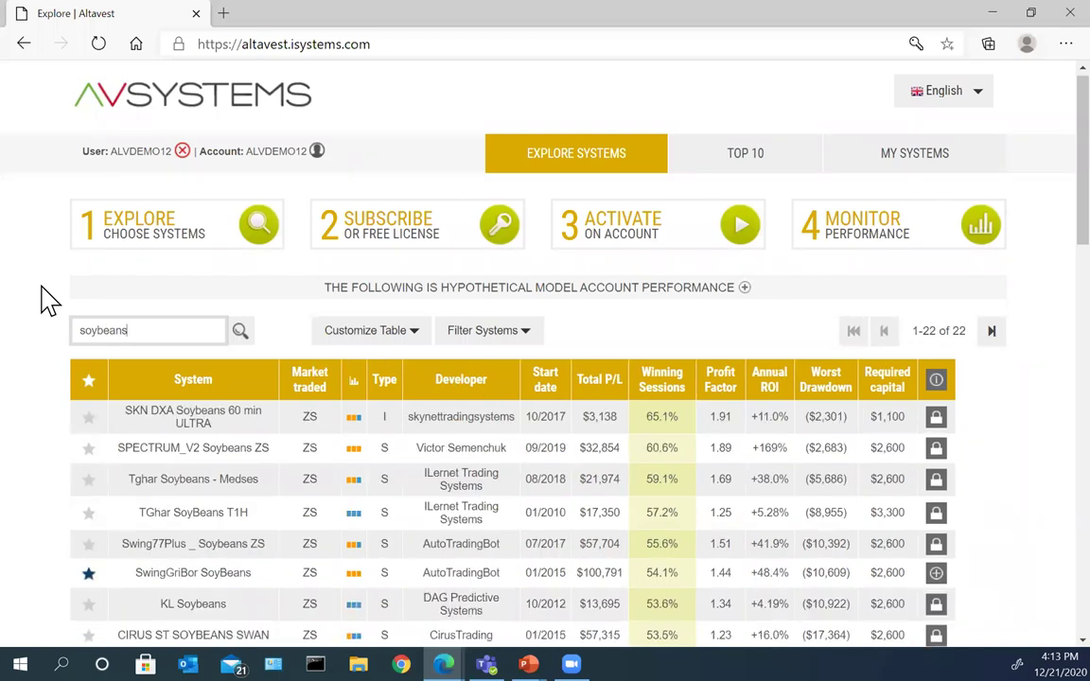
{"action": "scroll", "coordinate": [282, 292], "scroll_direction": "down", "scroll_amount": 2}
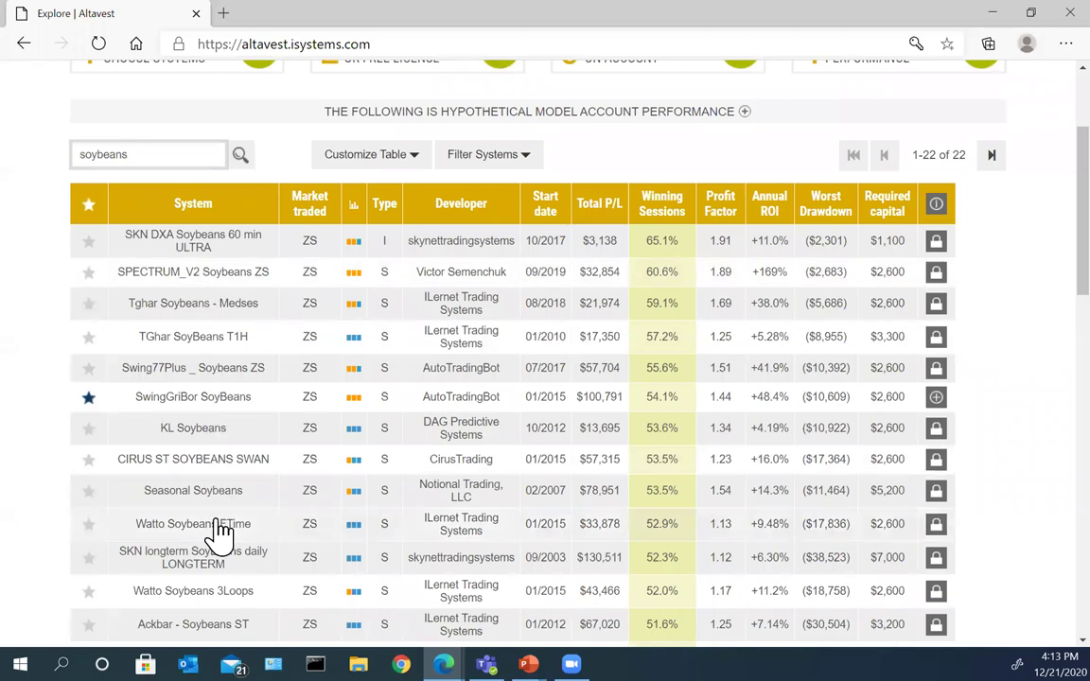
{"action": "scroll", "coordinate": [220, 533], "scroll_direction": "down", "scroll_amount": 5}
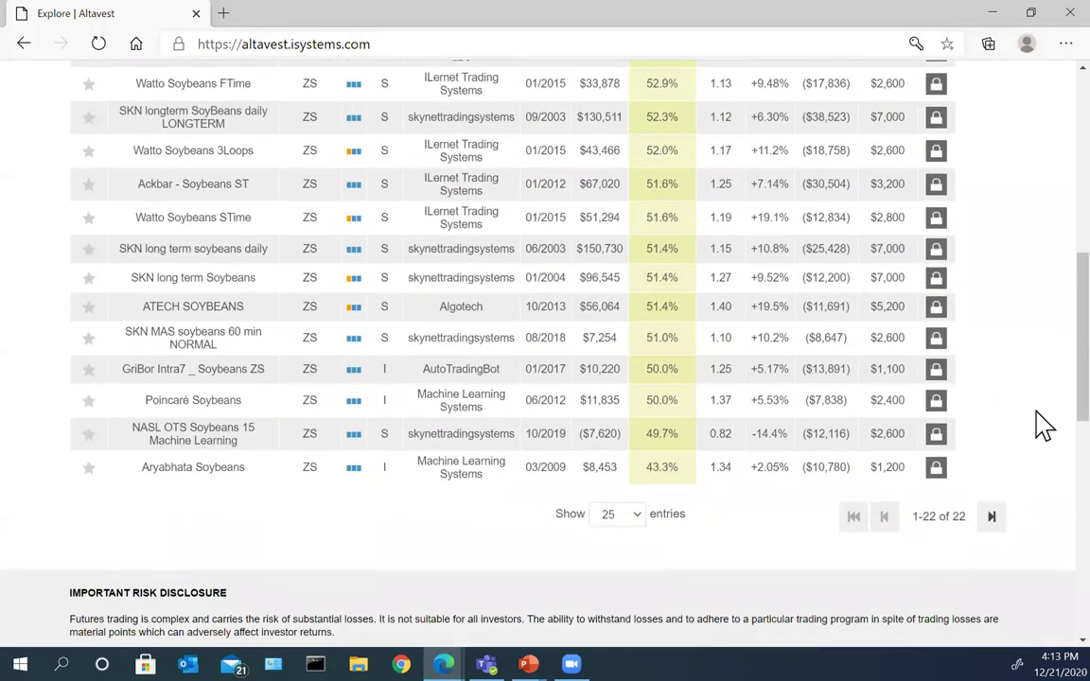
{"action": "scroll", "coordinate": [1041, 413], "scroll_direction": "up", "scroll_amount": 7}
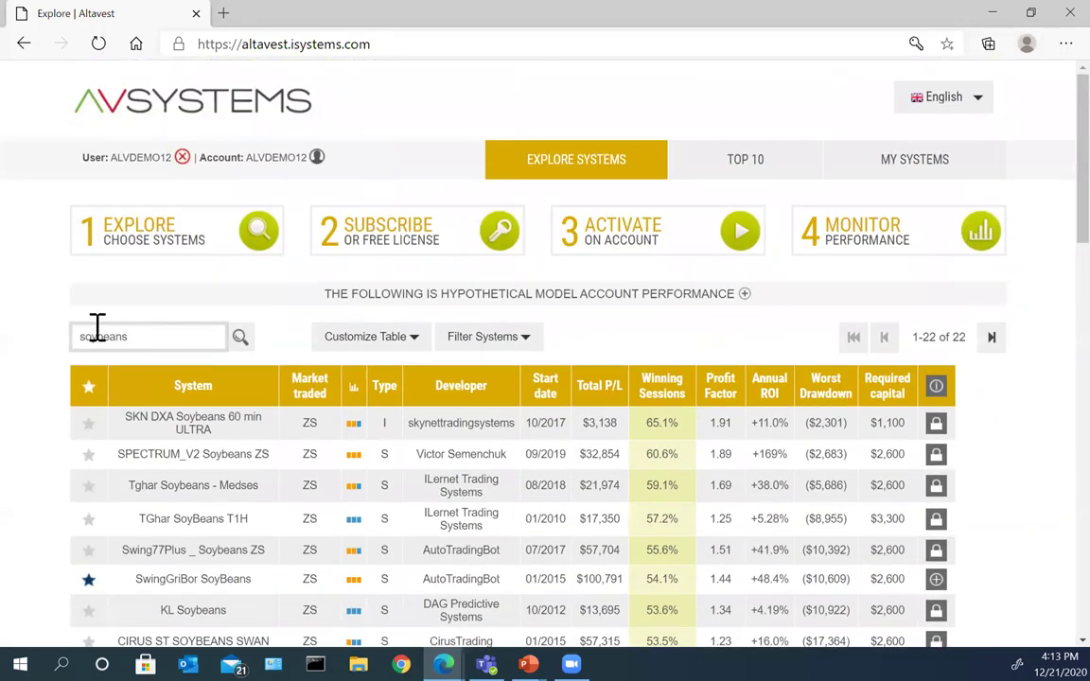
{"action": "double_click", "coordinate": [97, 331]}
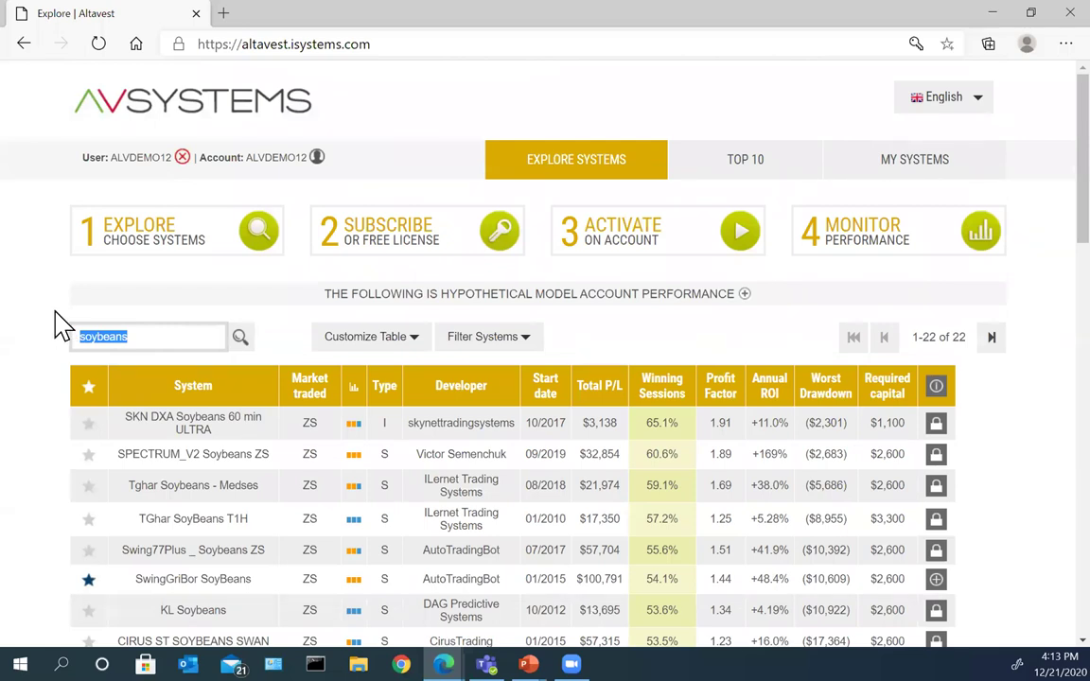
{"action": "type", "text": "crude"}
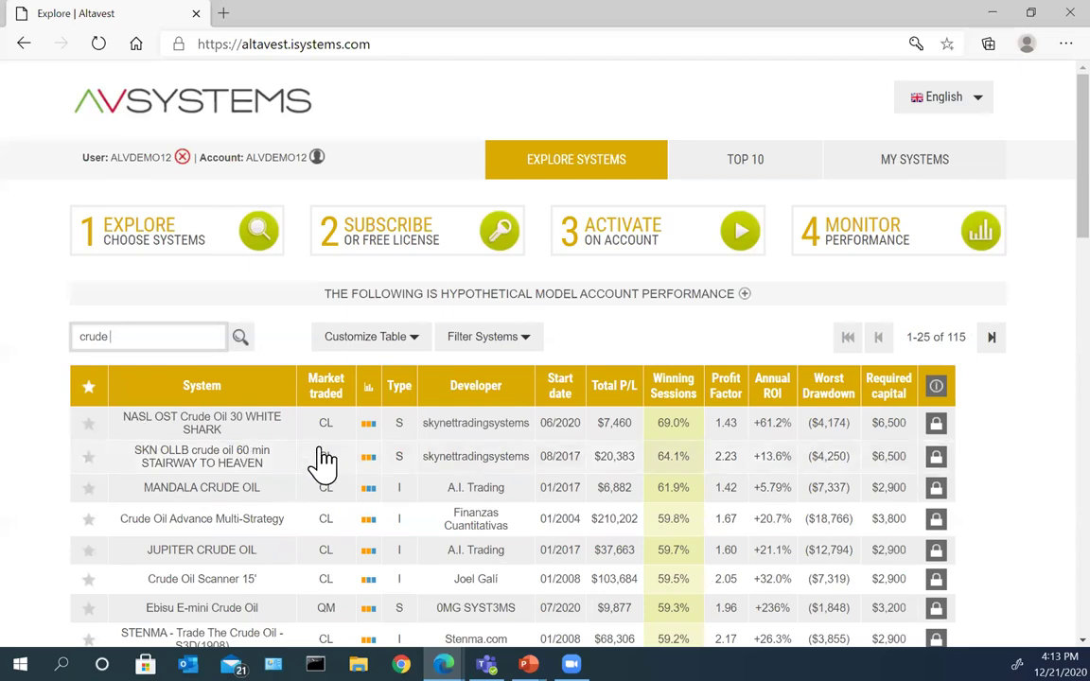
{"action": "scroll", "coordinate": [324, 462], "scroll_direction": "down", "scroll_amount": 3}
{"action": "scroll", "coordinate": [355, 407], "scroll_direction": "down", "scroll_amount": 5}
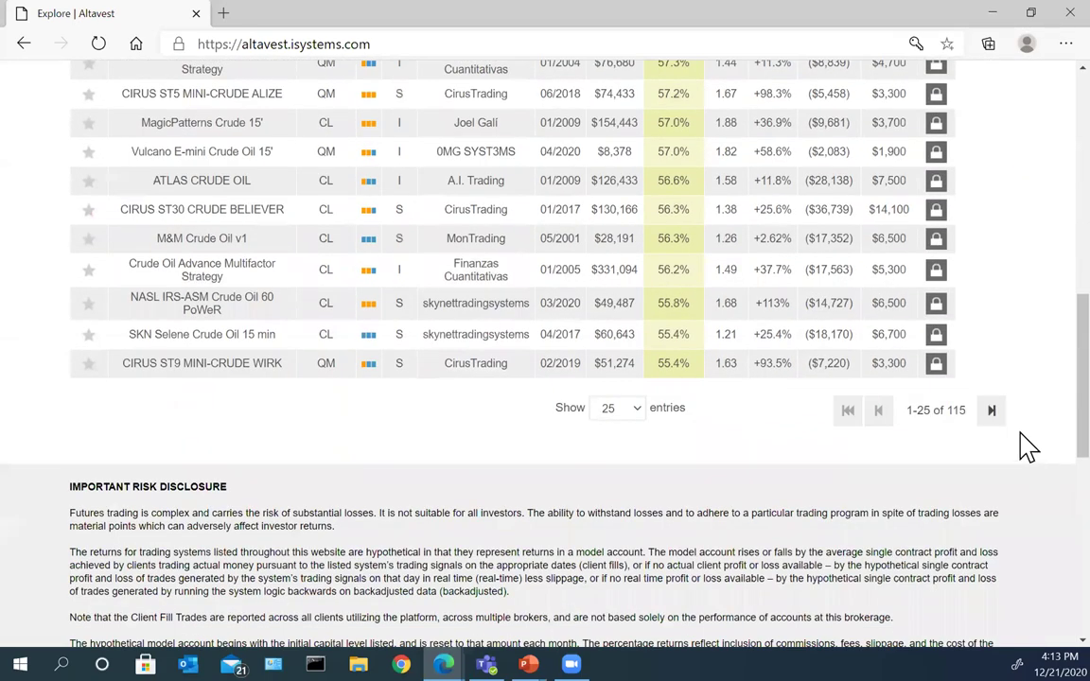
{"action": "scroll", "coordinate": [1041, 379], "scroll_direction": "up", "scroll_amount": 10}
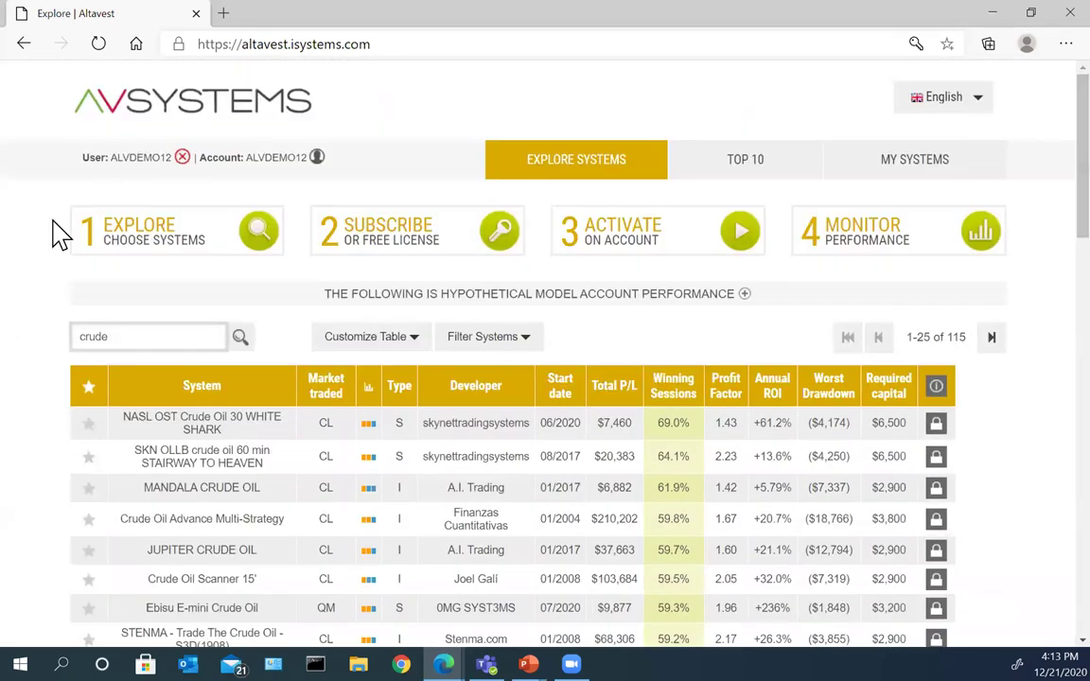
{"action": "left_click_drag", "start_coordinate": [147, 343], "coordinate": [54, 365]}
{"action": "key", "text": "BackSpace"}
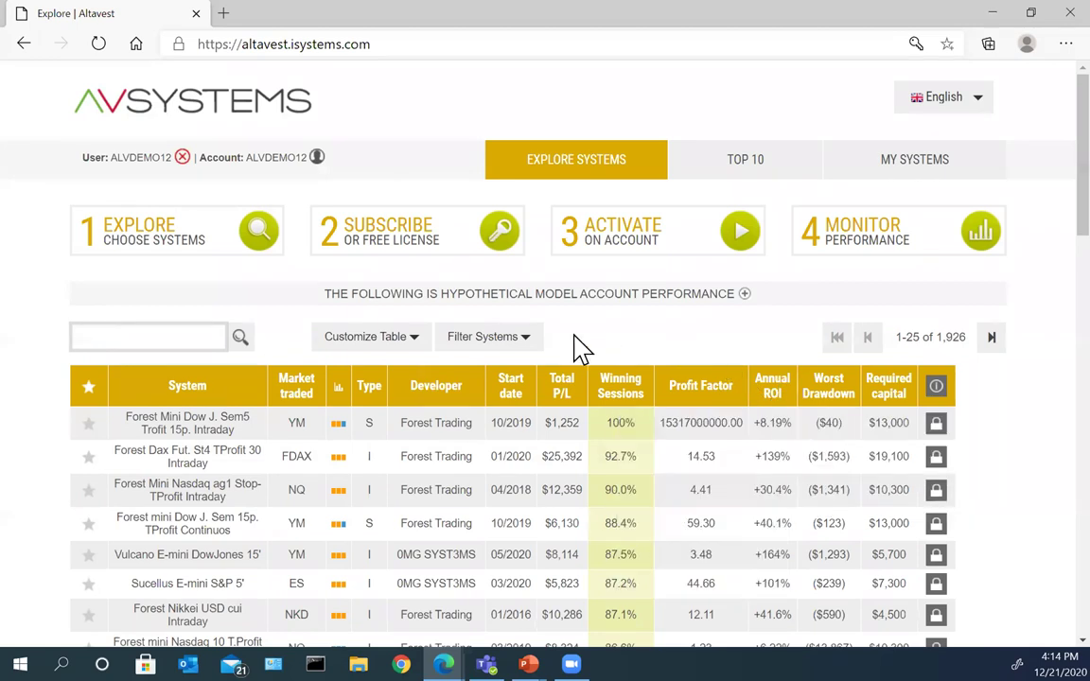
Apply the 'Worst Drawdown less than 10k and Rating 2+' quick filter
{"action": "left_click", "coordinate": [524, 339]}
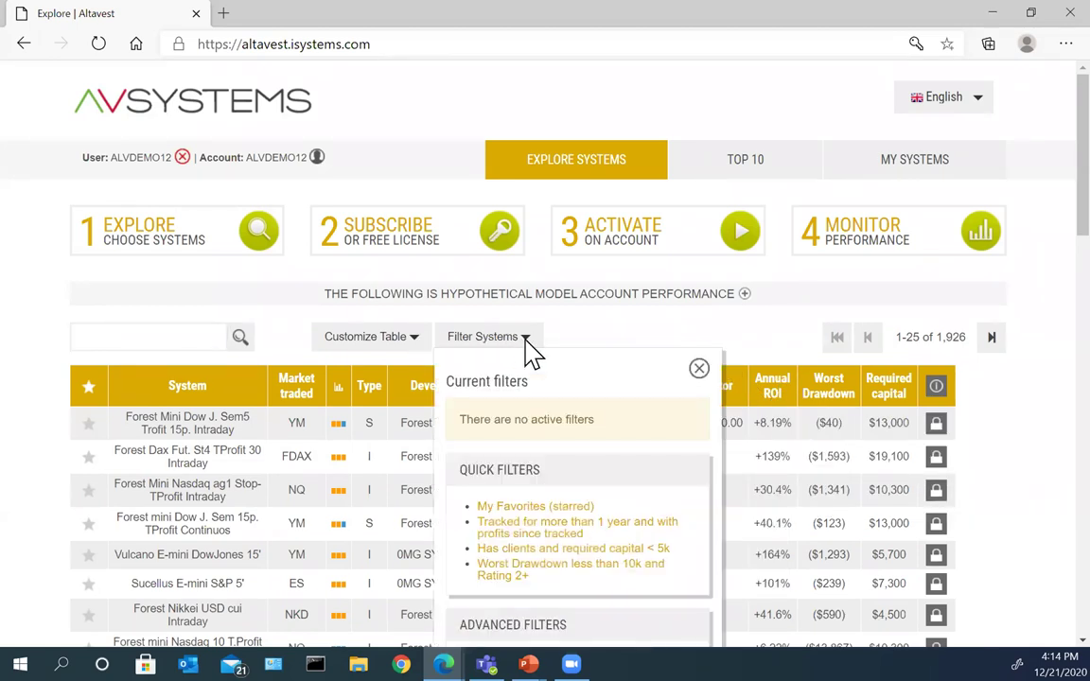
{"action": "scroll", "coordinate": [604, 360], "scroll_direction": "down", "scroll_amount": 4}
{"action": "scroll", "coordinate": [620, 259], "scroll_direction": "up", "scroll_amount": 1}
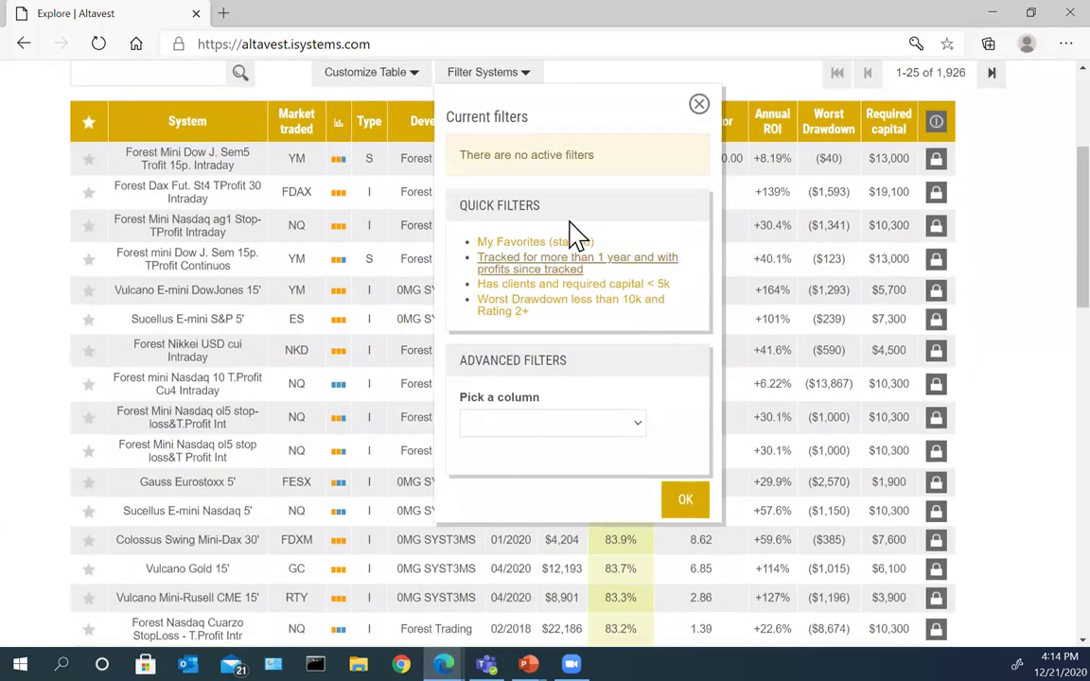
{"action": "left_click", "coordinate": [508, 305]}
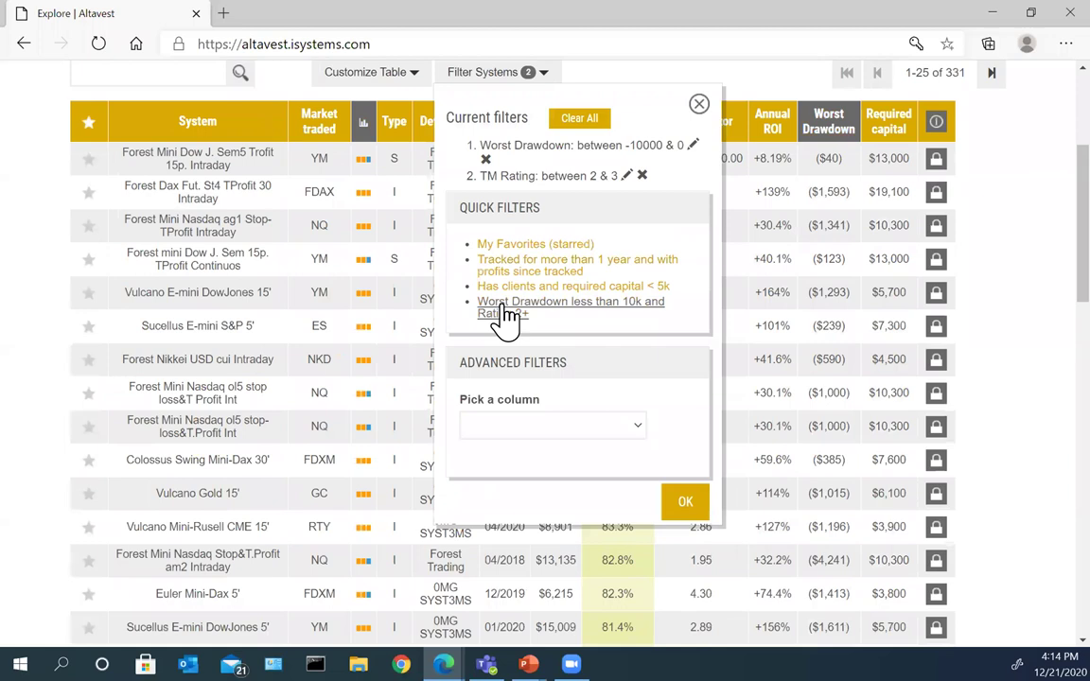
Clear all filters and reapply the same quick filter, leaving 331 systems
{"action": "scroll", "coordinate": [508, 317], "scroll_direction": "up", "scroll_amount": 3}
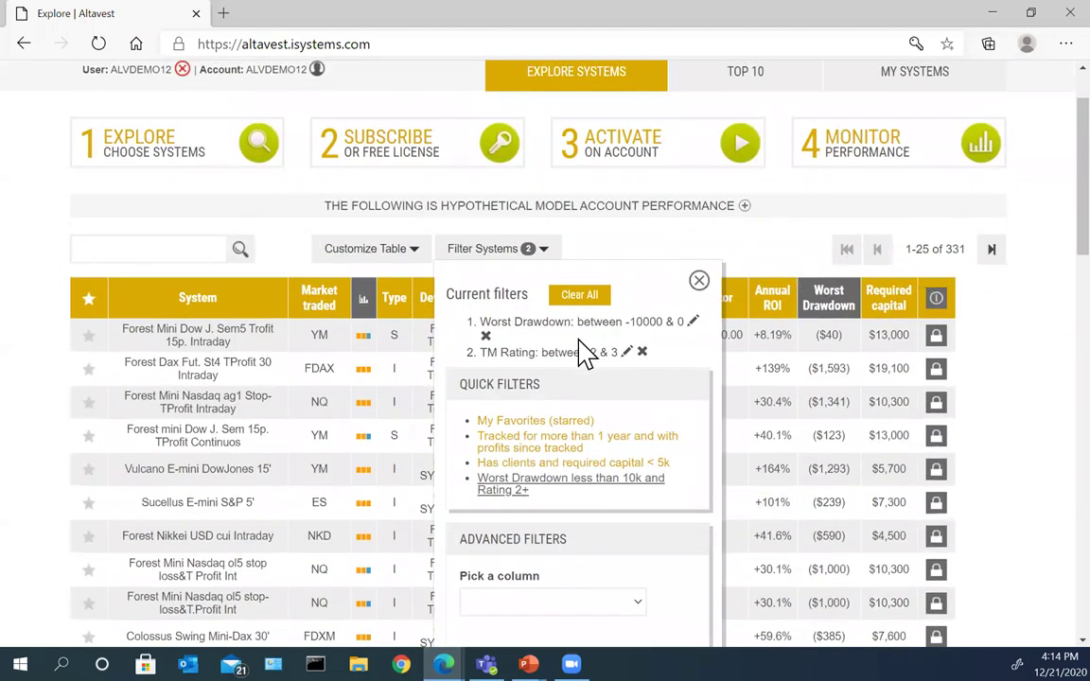
{"action": "left_click", "coordinate": [572, 295]}
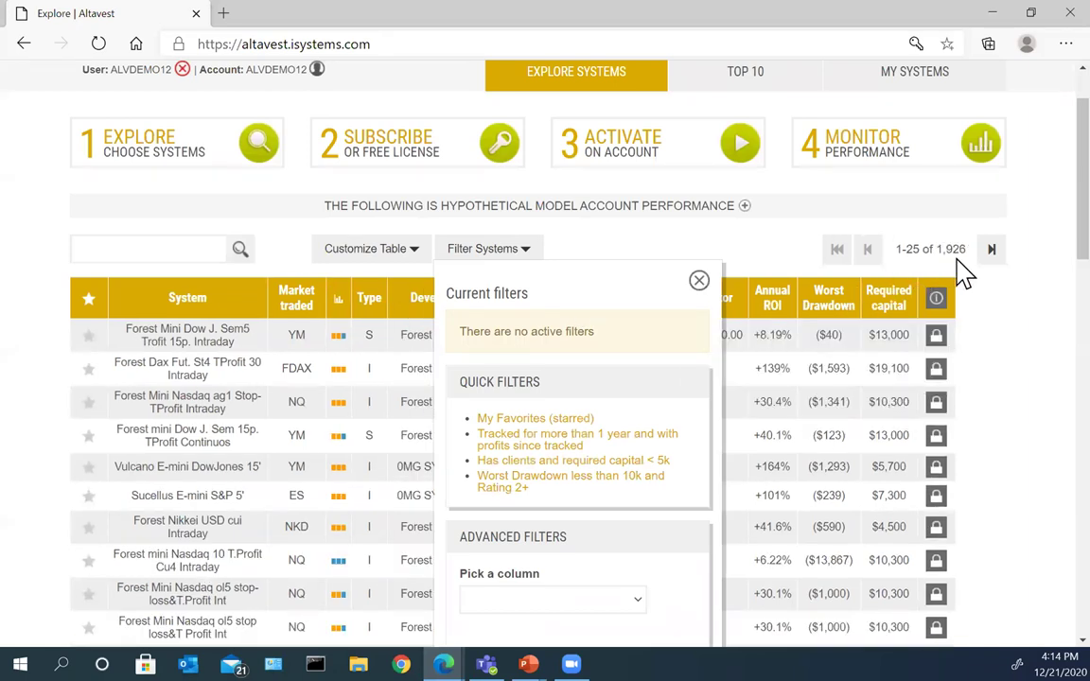
{"action": "left_click", "coordinate": [507, 487]}
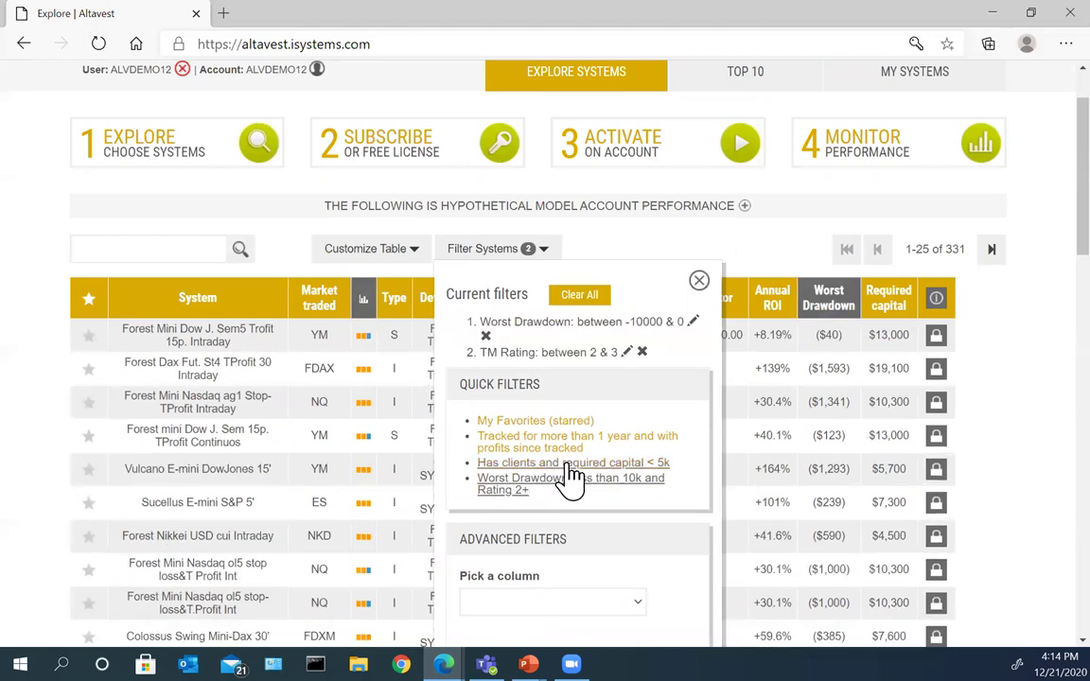